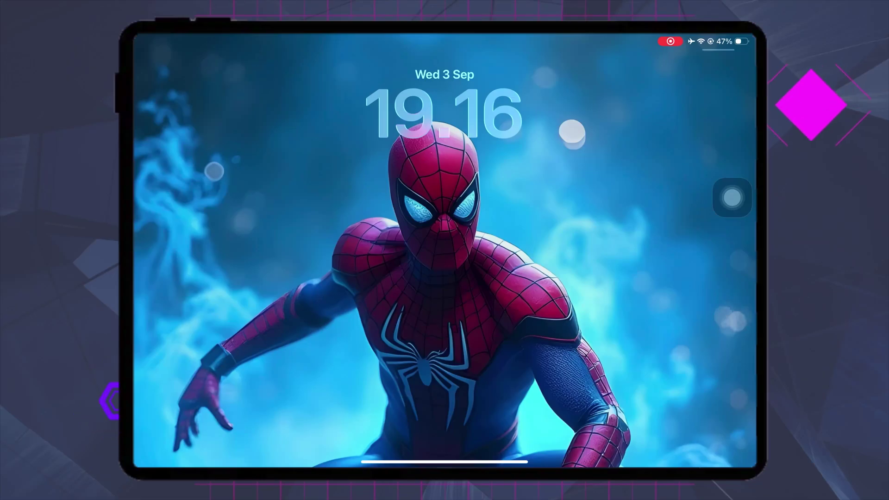
{"action": "scroll", "coordinate": [572, 132], "scroll_direction": "down", "scroll_amount": 3}
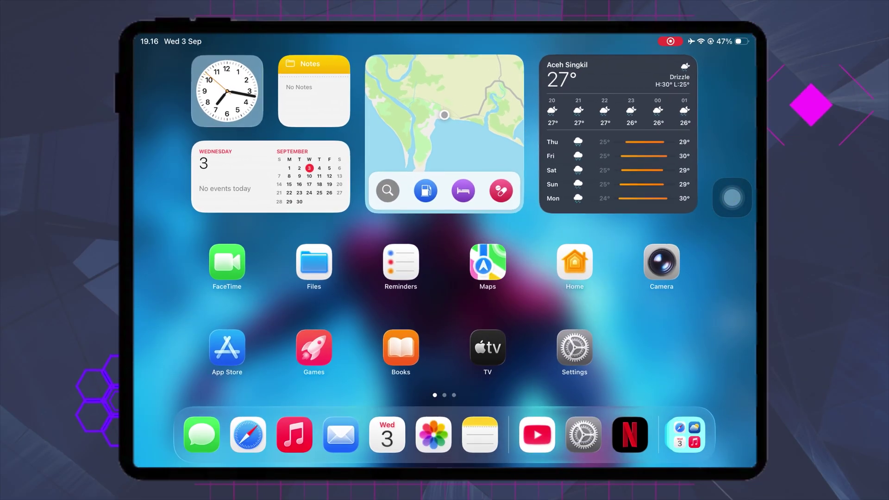
{"action": "scroll", "coordinate": [445, 209], "scroll_direction": "right", "scroll_amount": 3}
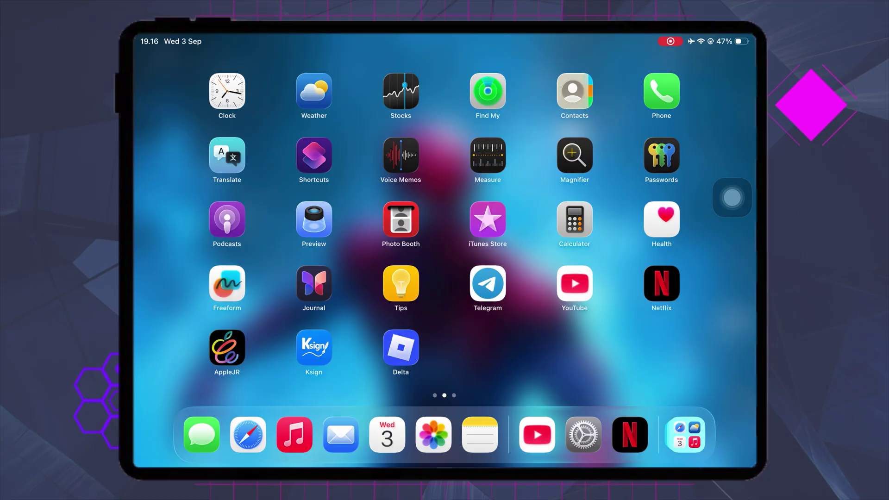
{"action": "scroll", "coordinate": [445, 208], "scroll_direction": "left", "scroll_amount": 3}
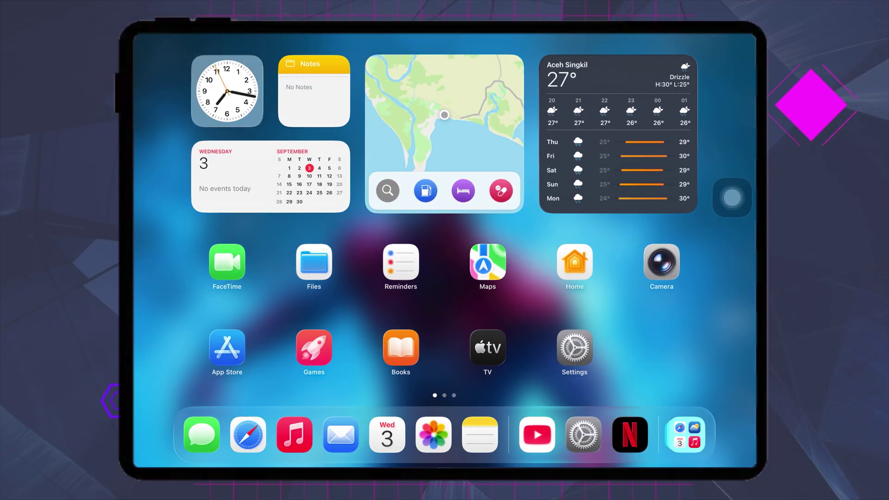
- Open Settings > Screen Time, try App & Website Activity, and dismiss the passcode prompt
{"action": "left_click", "coordinate": [573, 346]}
{"action": "scroll", "coordinate": [216, 278], "scroll_direction": "down", "scroll_amount": 2}
{"action": "scroll", "coordinate": [216, 278], "scroll_direction": "down", "scroll_amount": 2}
{"action": "scroll", "coordinate": [215, 278], "scroll_direction": "down", "scroll_amount": 2}
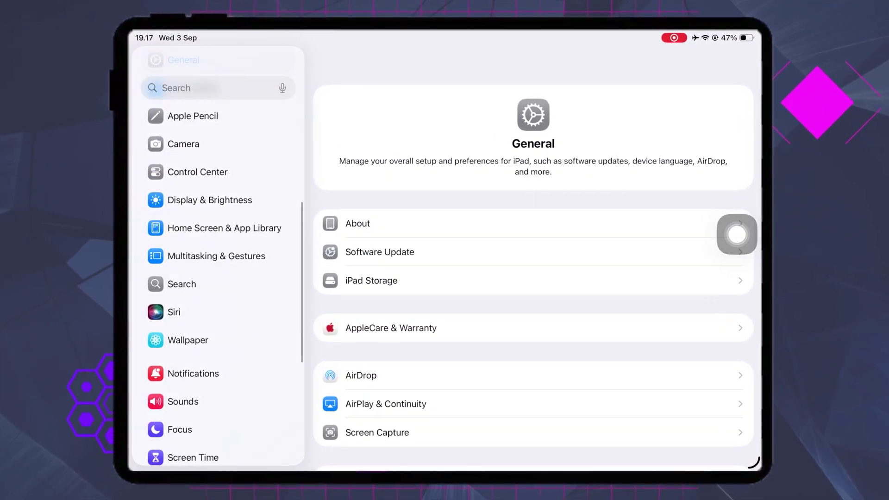
{"action": "scroll", "coordinate": [215, 278], "scroll_direction": "down", "scroll_amount": 3}
{"action": "left_click", "coordinate": [188, 314]}
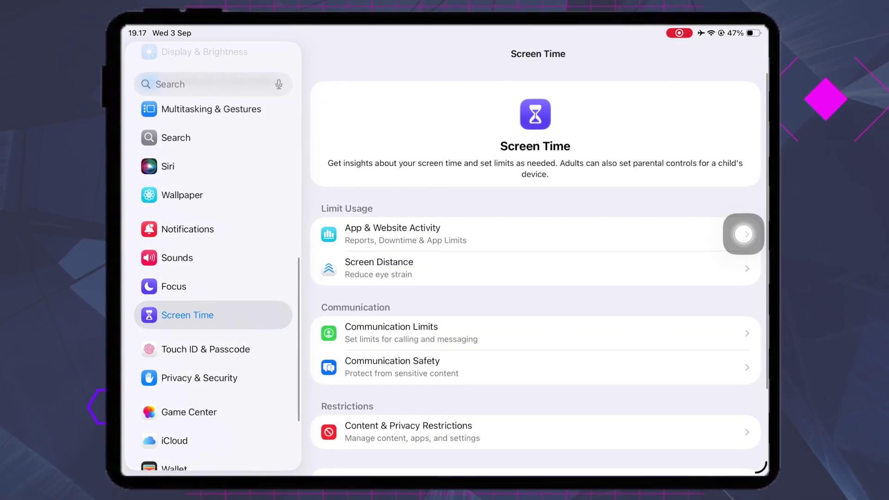
{"action": "left_click", "coordinate": [431, 234]}
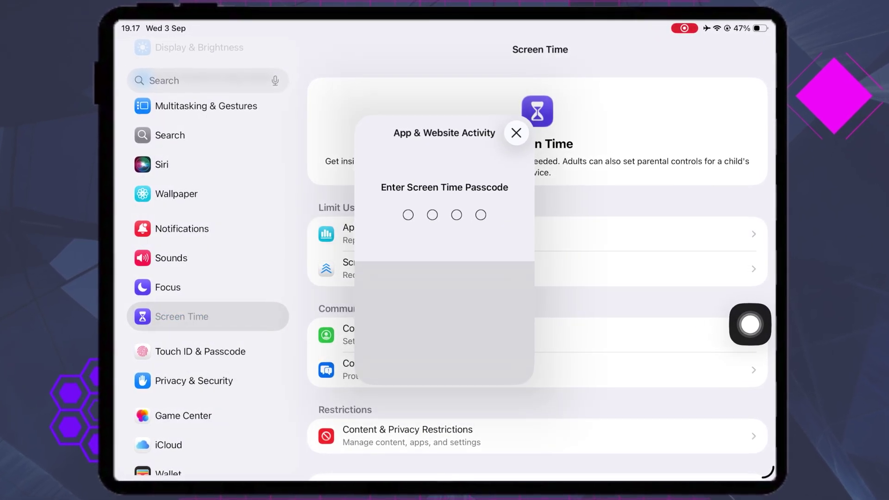
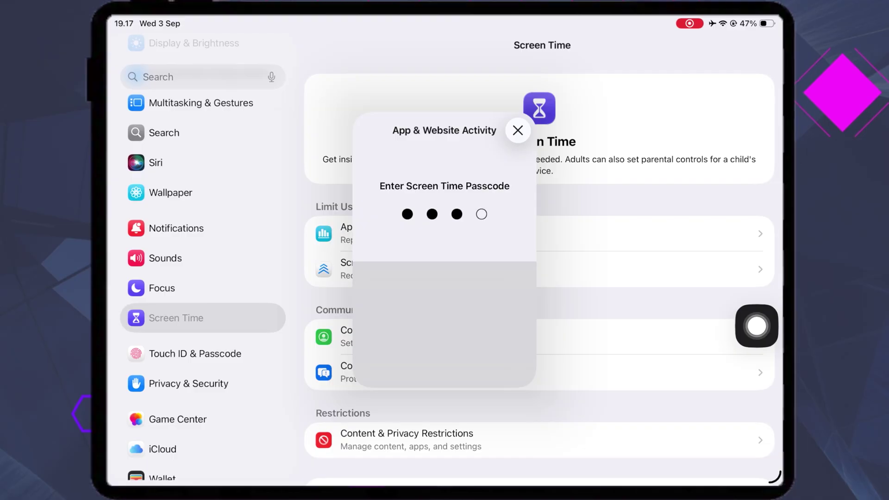
{"action": "left_click", "coordinate": [512, 139]}
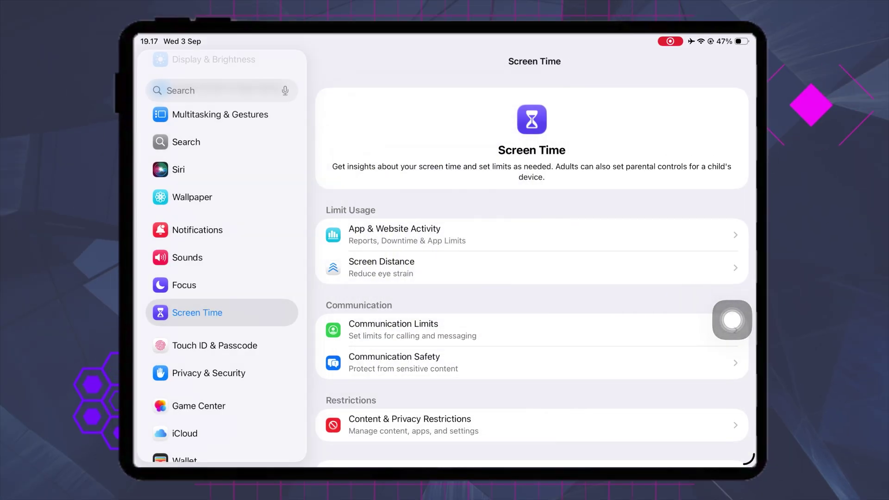
{"action": "left_click", "coordinate": [389, 234]}
{"action": "left_click", "coordinate": [512, 121]}
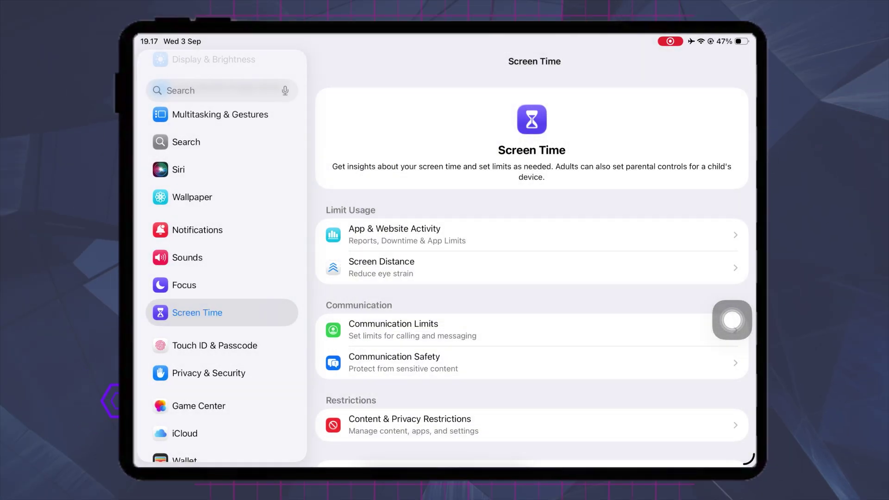
{"action": "scroll", "coordinate": [532, 250], "scroll_direction": "down", "scroll_amount": 2}
- Try switching off Content & Privacy Restrictions, cancelling the passcode prompt in between
{"action": "left_click", "coordinate": [410, 314]}
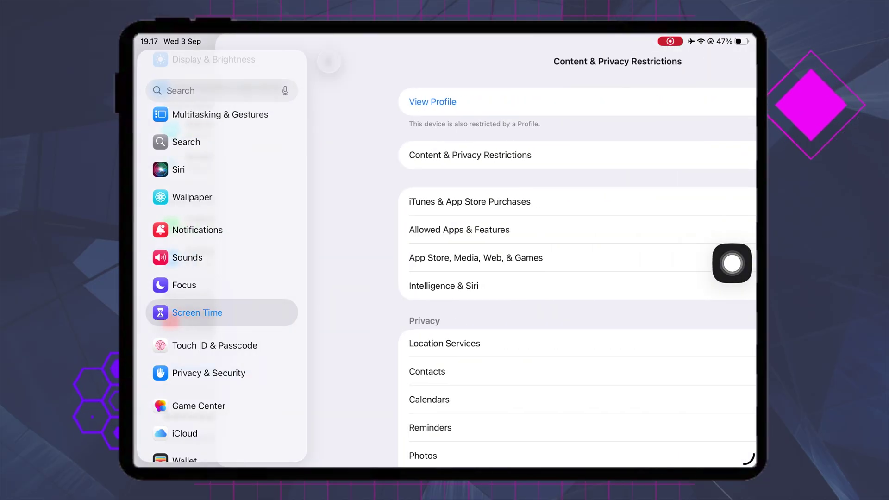
{"action": "left_click", "coordinate": [722, 154]}
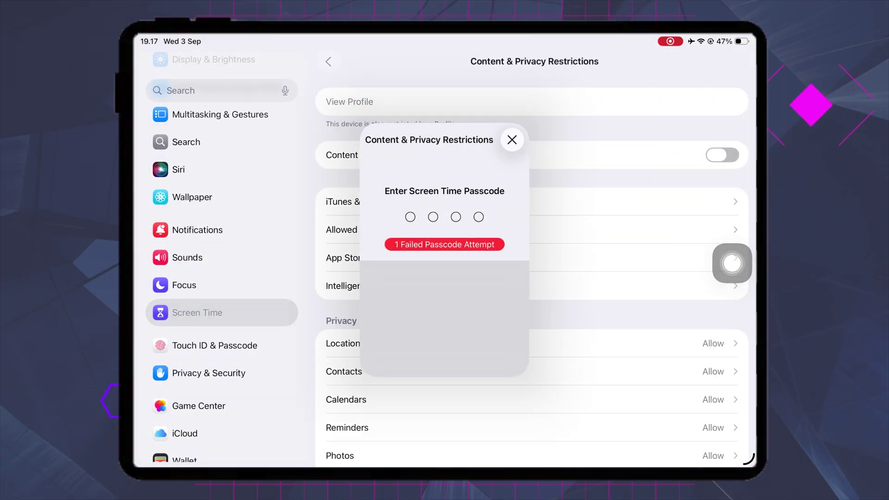
{"action": "left_click", "coordinate": [512, 140]}
{"action": "left_click", "coordinate": [723, 155]}
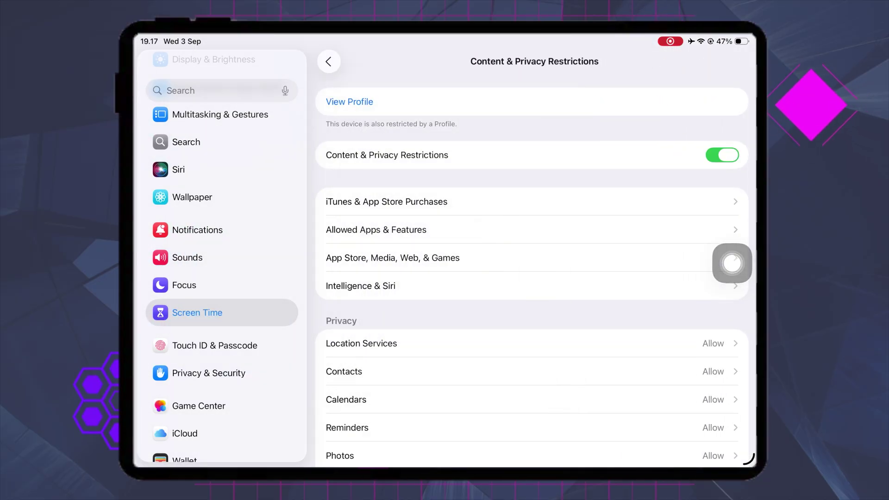
- Dismiss the prompt, check the iPad's model and iPadOS version in About, then try Turn Off Screen Time Passcode
{"action": "left_click", "coordinate": [513, 140]}
{"action": "left_click", "coordinate": [327, 61]}
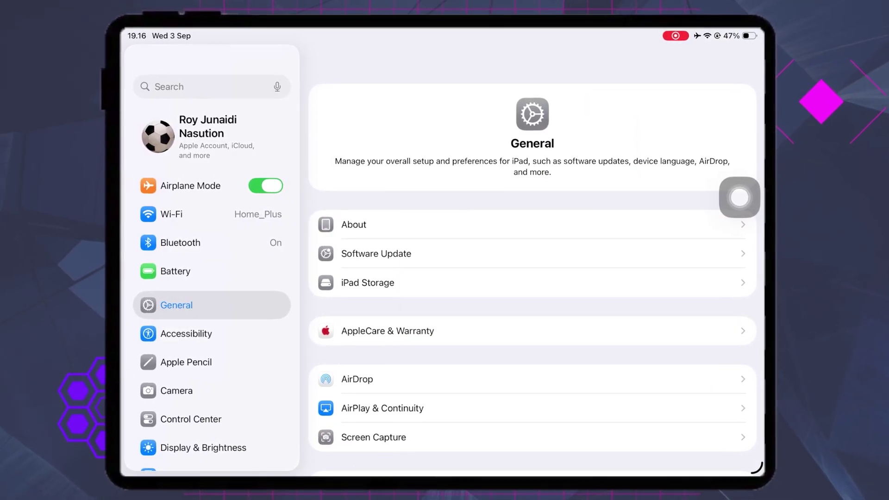
{"action": "left_click", "coordinate": [352, 225]}
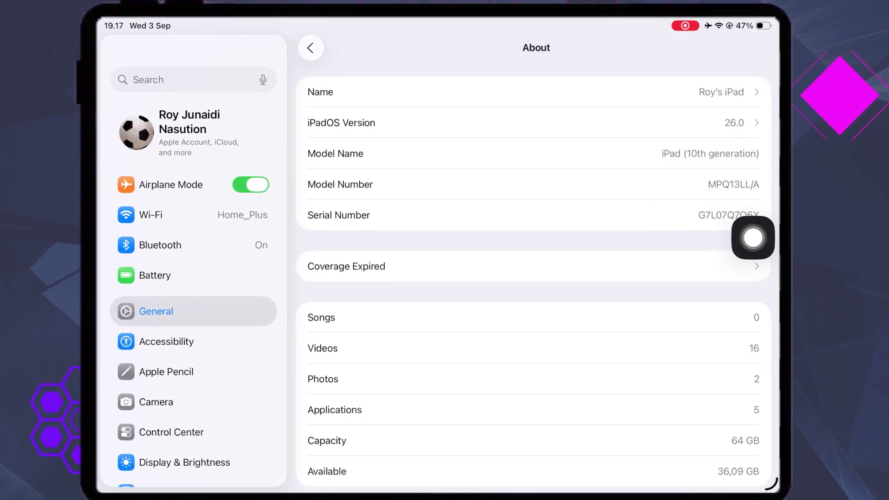
{"action": "left_click", "coordinate": [309, 47]}
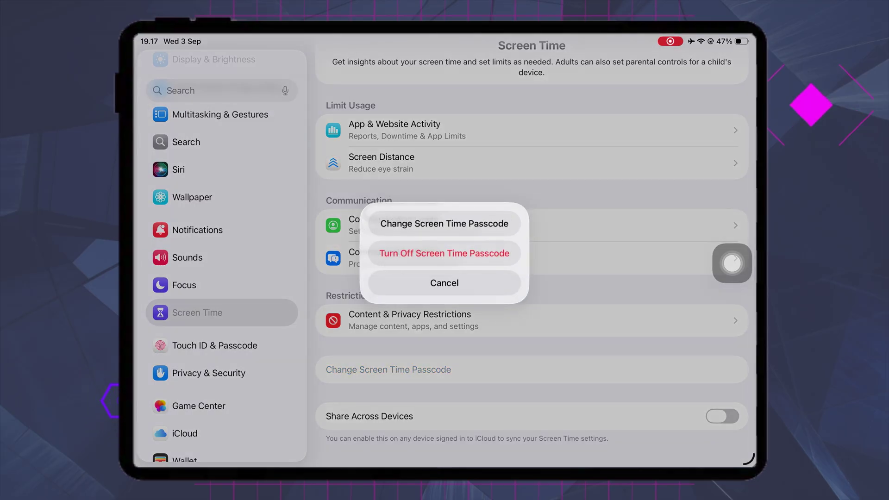
{"action": "left_click", "coordinate": [444, 223]}
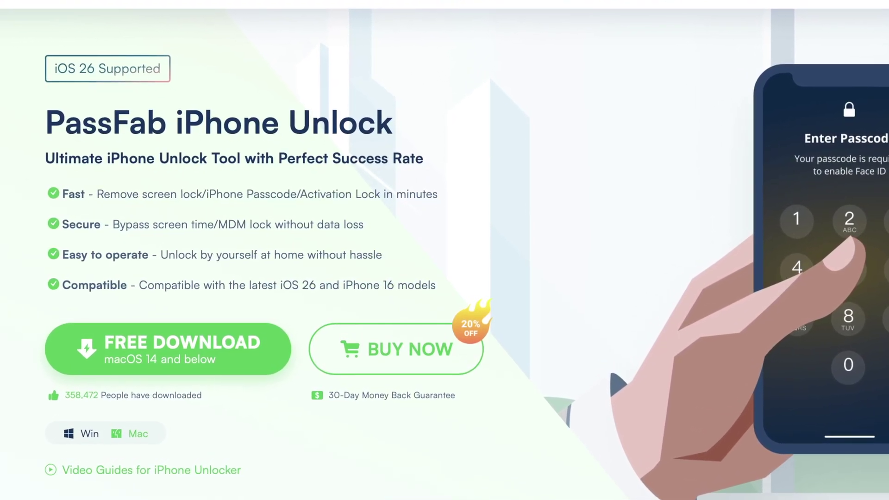
{"action": "scroll", "coordinate": [445, 251], "scroll_direction": "down", "scroll_amount": 5}
{"action": "scroll", "coordinate": [445, 251], "scroll_direction": "down", "scroll_amount": 3}
{"action": "scroll", "coordinate": [444, 250], "scroll_direction": "down", "scroll_amount": 5}
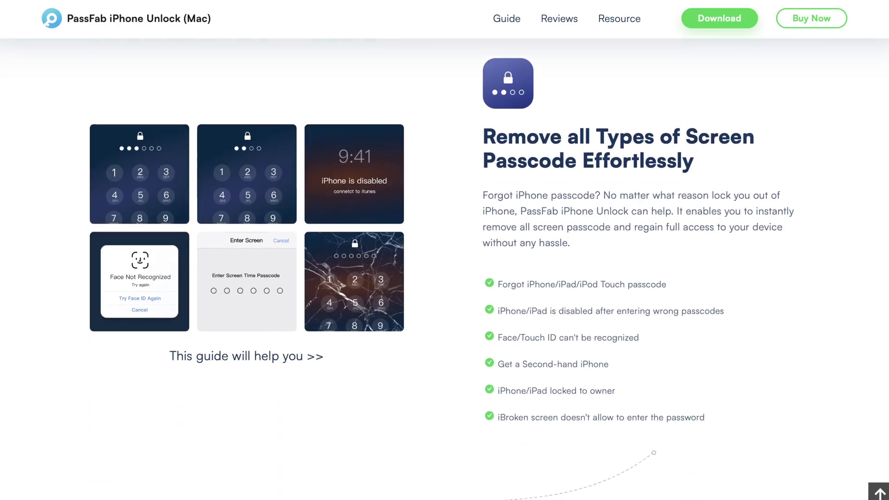
{"action": "scroll", "coordinate": [445, 250], "scroll_direction": "up", "scroll_amount": 1}
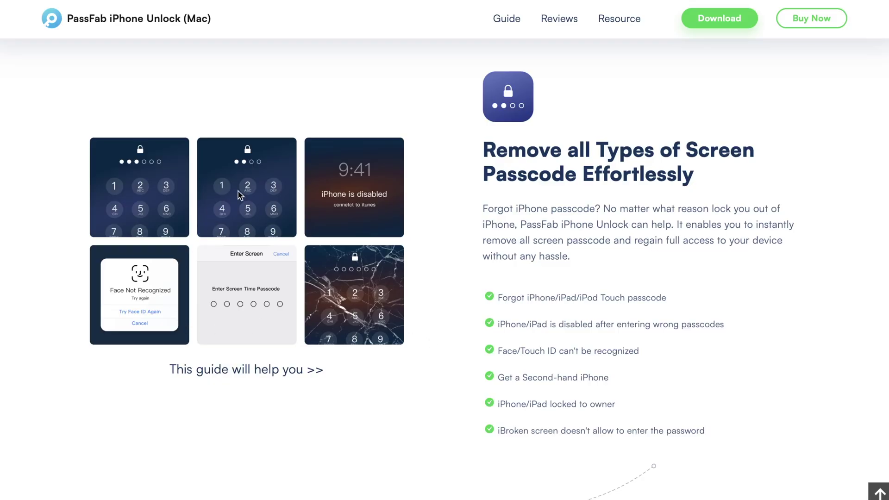
{"action": "scroll", "coordinate": [257, 191], "scroll_direction": "down", "scroll_amount": 2}
{"action": "scroll", "coordinate": [393, 332], "scroll_direction": "down", "scroll_amount": 5}
{"action": "scroll", "coordinate": [393, 333], "scroll_direction": "up", "scroll_amount": 1}
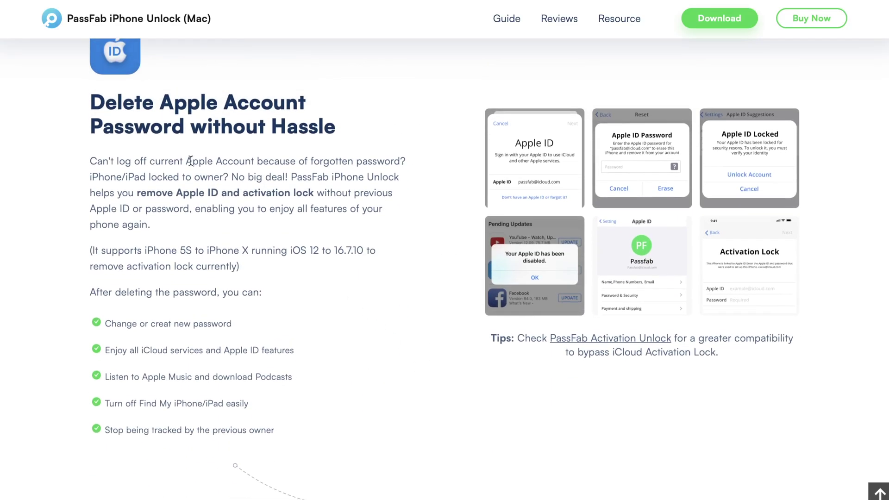
{"action": "scroll", "coordinate": [190, 161], "scroll_direction": "up", "scroll_amount": 1}
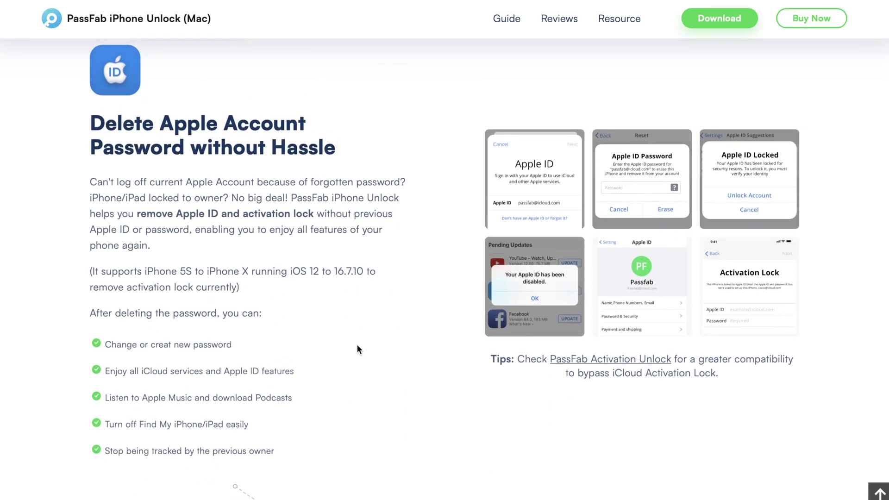
{"action": "scroll", "coordinate": [357, 344], "scroll_direction": "down", "scroll_amount": 6}
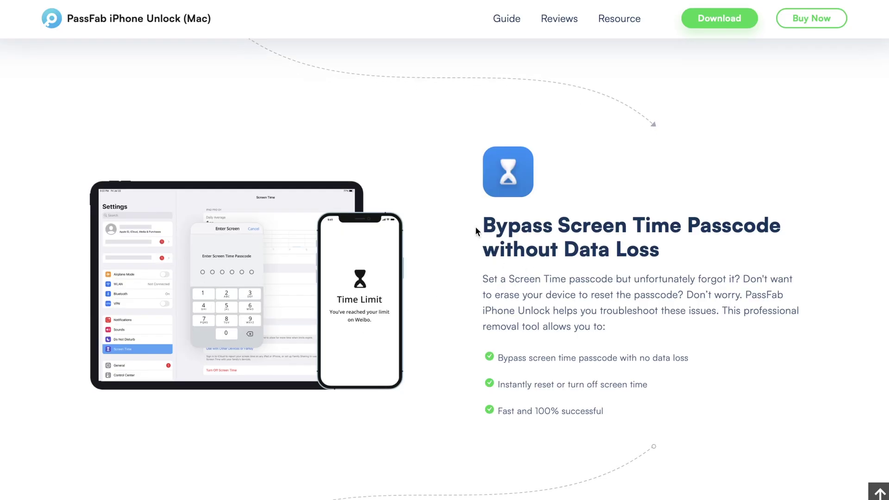
{"action": "left_click_drag", "start_coordinate": [477, 232], "coordinate": [663, 251]}
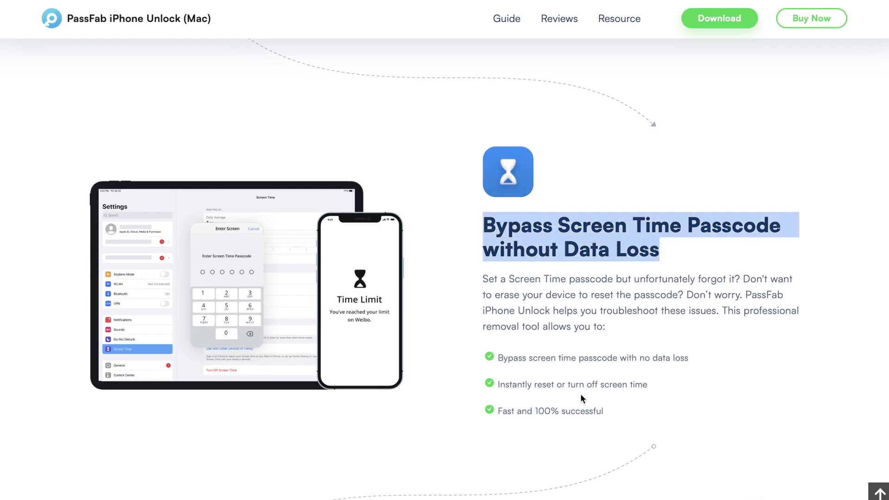
{"action": "left_click_drag", "start_coordinate": [486, 283], "coordinate": [623, 320]}
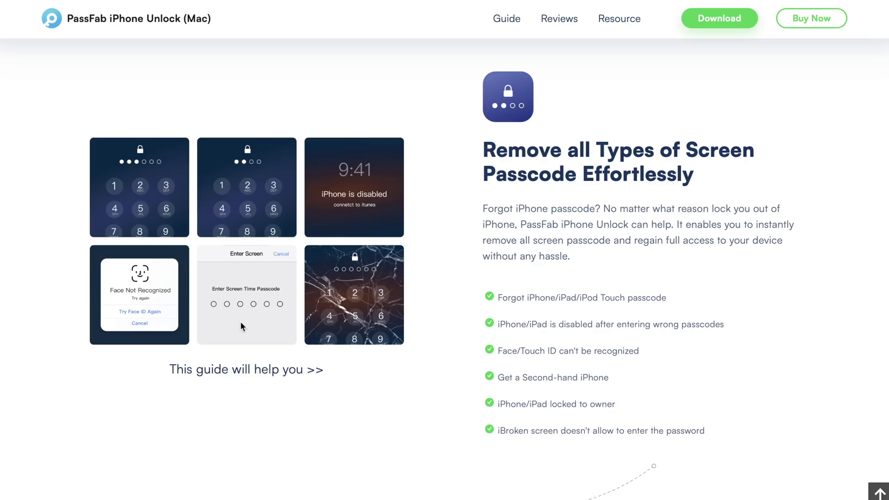
{"action": "scroll", "coordinate": [392, 333], "scroll_direction": "down", "scroll_amount": 5}
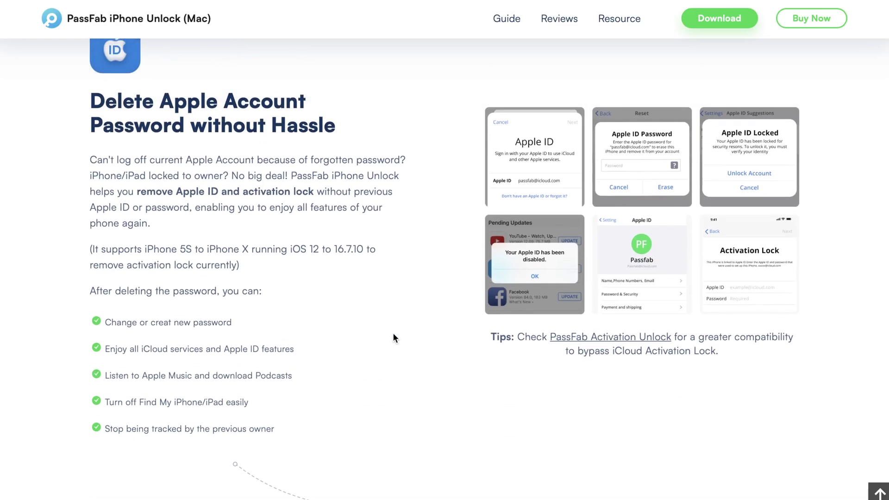
{"action": "scroll", "coordinate": [709, 434], "scroll_direction": "down", "scroll_amount": 10}
{"action": "scroll", "coordinate": [709, 434], "scroll_direction": "down", "scroll_amount": 5}
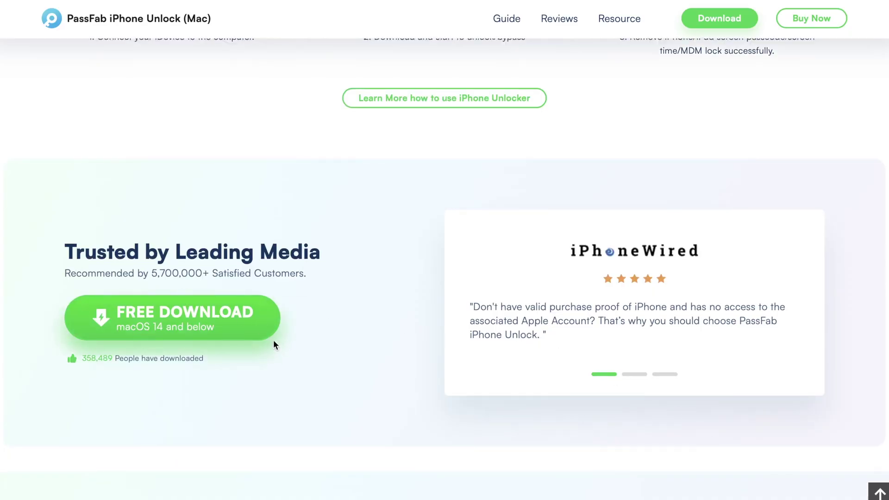
{"action": "scroll", "coordinate": [276, 349], "scroll_direction": "down", "scroll_amount": 5}
{"action": "scroll", "coordinate": [276, 350], "scroll_direction": "up", "scroll_amount": 15}
{"action": "scroll", "coordinate": [274, 350], "scroll_direction": "up", "scroll_amount": 10}
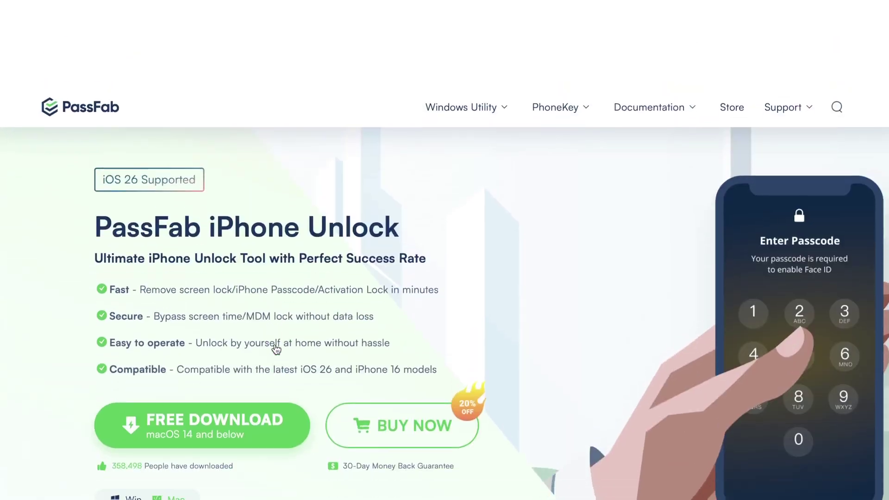
{"action": "scroll", "coordinate": [275, 349], "scroll_direction": "down", "scroll_amount": 2}
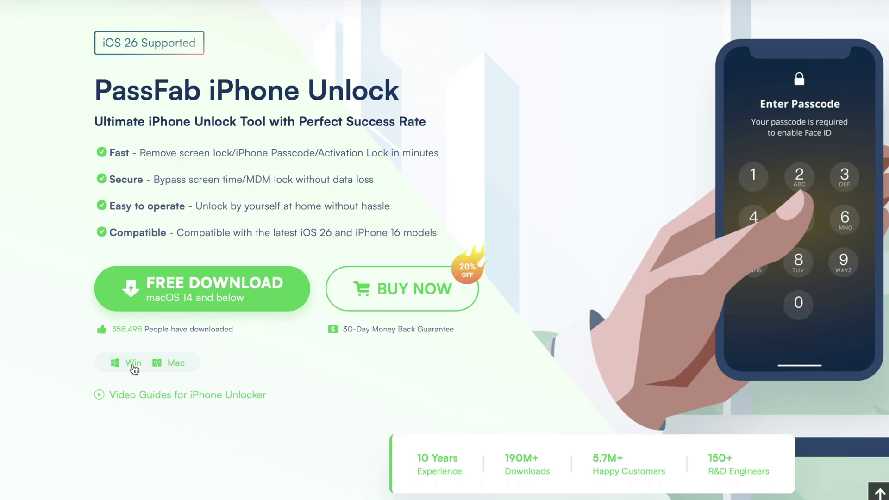
- Toggle the FREE DOWNLOAD offer between the Windows and Mac versions repeatedly, ending on Windows
{"action": "left_click", "coordinate": [133, 364]}
{"action": "left_click", "coordinate": [170, 367]}
{"action": "left_click", "coordinate": [129, 364]}
{"action": "left_click", "coordinate": [172, 366]}
{"action": "left_click", "coordinate": [132, 364]}
{"action": "left_click", "coordinate": [171, 365]}
{"action": "left_click", "coordinate": [129, 364]}
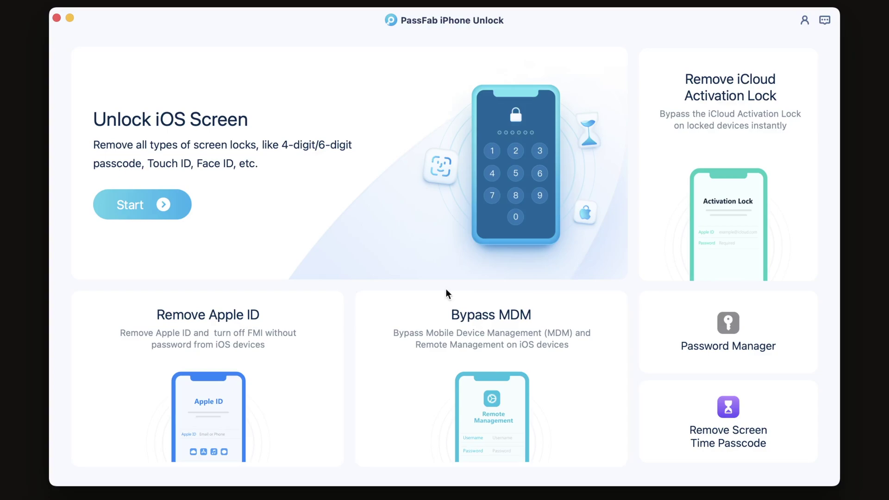
- Choose the Remove Screen Time Passcode card on PassFab's home screen
{"action": "left_click", "coordinate": [729, 412]}
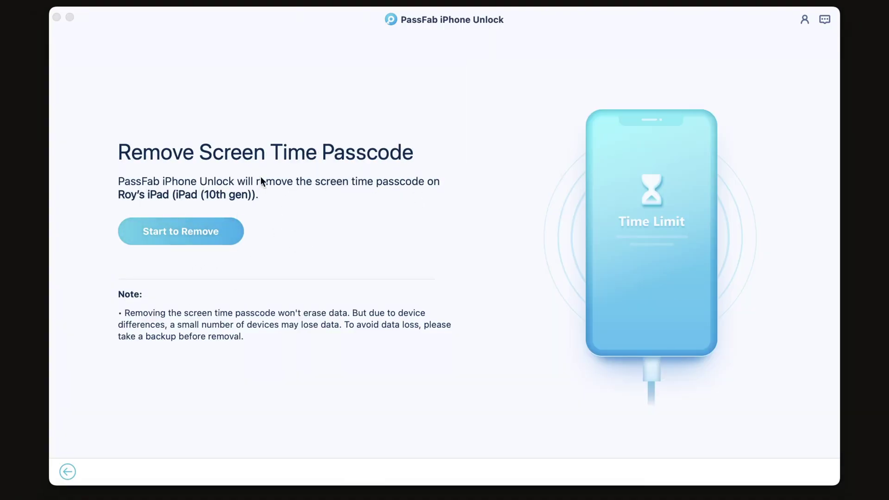
- Start the removal with Start to Remove, bringing up the Turn Off Find My instructions
{"action": "left_click", "coordinate": [217, 221]}
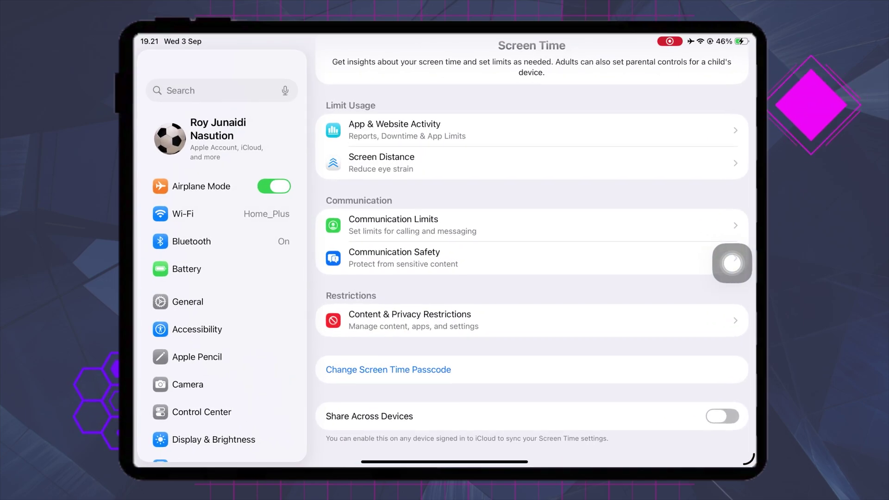
- Switch off Find My iPad under Apple Account > Find My and confirm the turn-off
{"action": "left_click", "coordinate": [223, 138]}
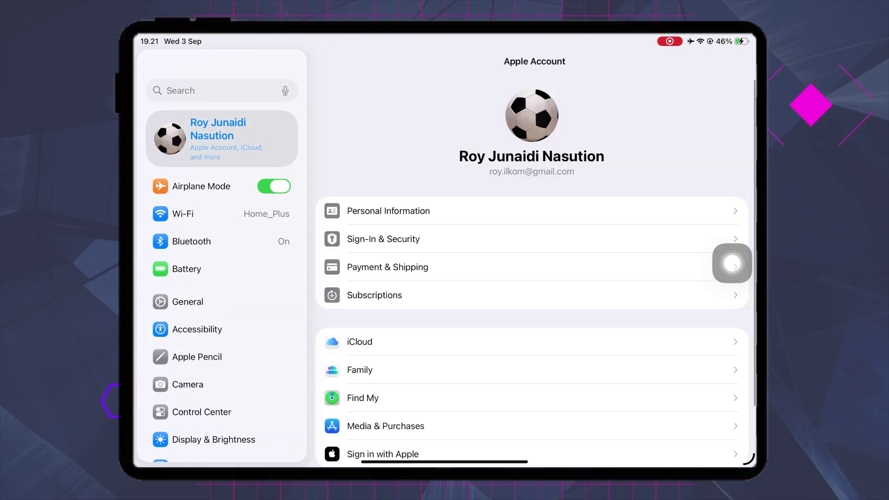
{"action": "scroll", "coordinate": [532, 334], "scroll_direction": "down", "scroll_amount": 3}
{"action": "left_click", "coordinate": [363, 287]}
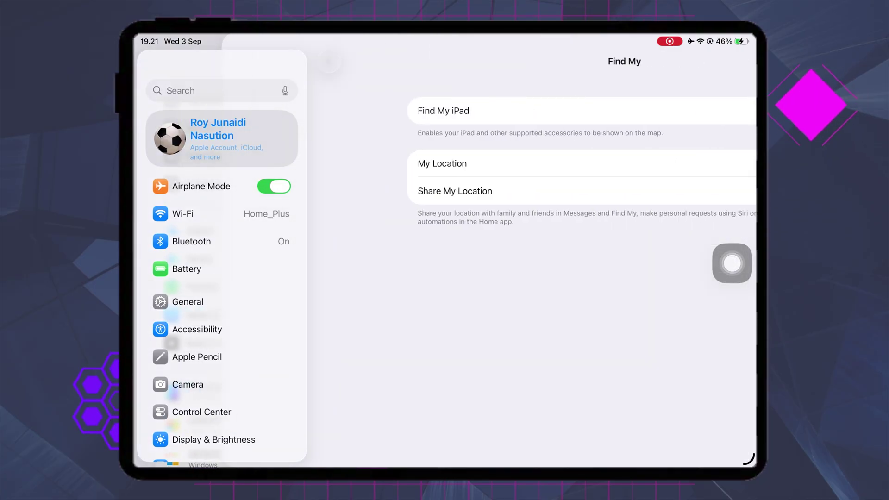
{"action": "left_click", "coordinate": [354, 111]}
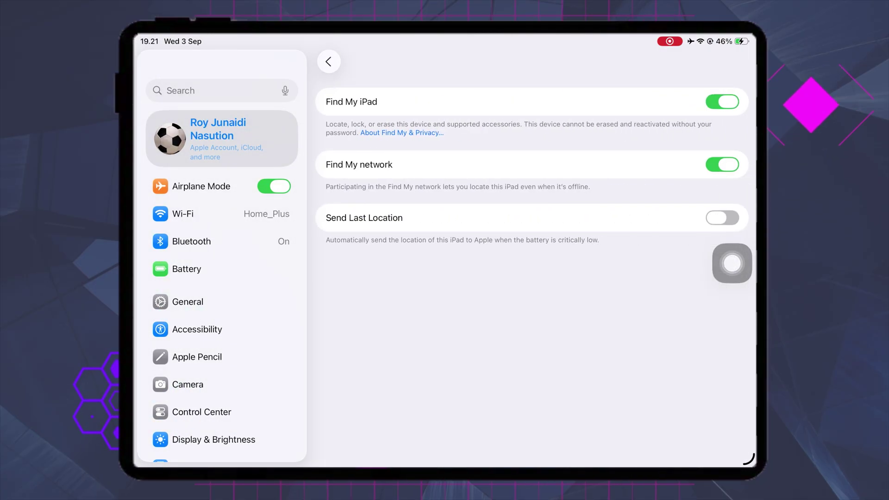
{"action": "left_click", "coordinate": [723, 102]}
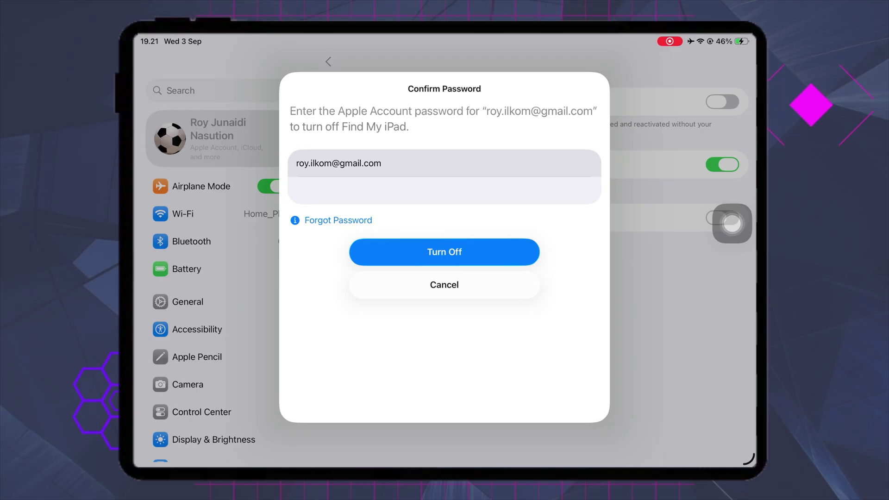
{"action": "key", "text": "Return"}
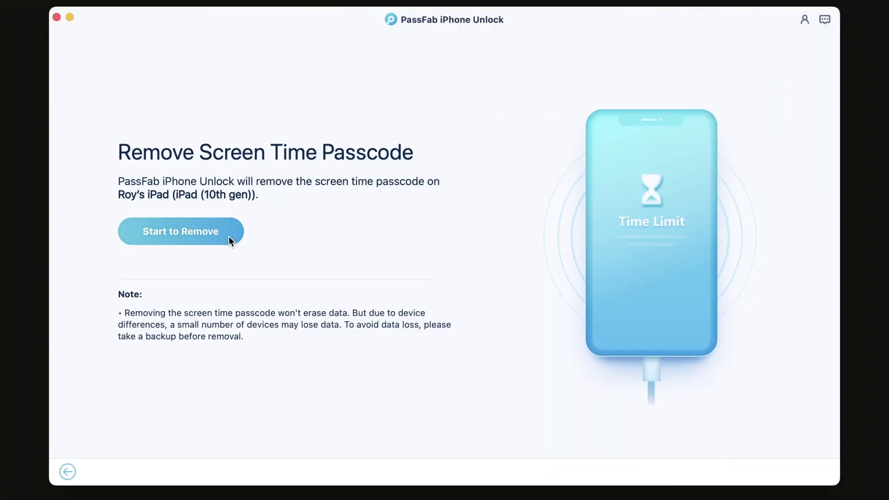
- Run Start to Remove until the passcode is removed, then confirm with Done
{"action": "left_click", "coordinate": [229, 237]}
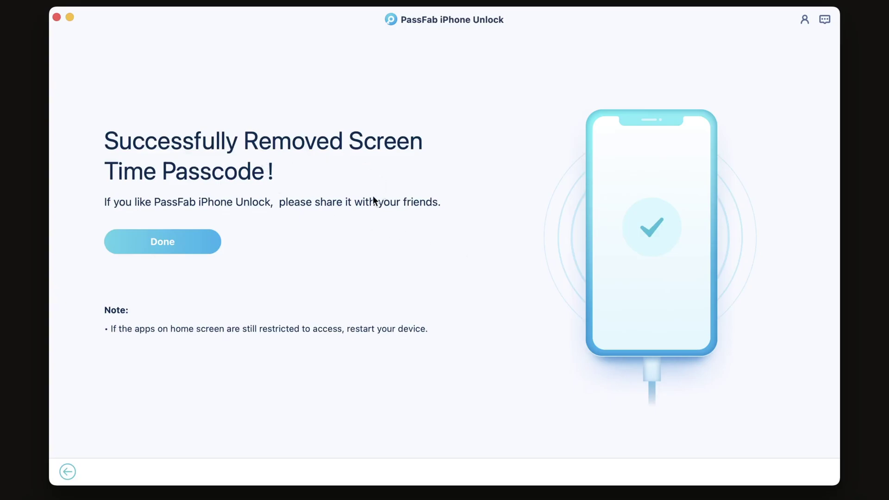
{"action": "left_click", "coordinate": [186, 244]}
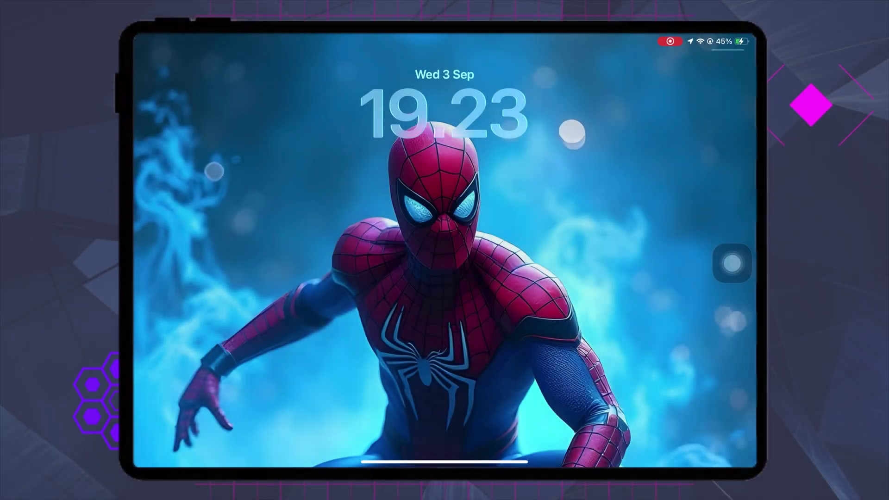
- Swipe up to unlock the iPad, launch Settings, and go to Screen Time
{"action": "left_click_drag", "start_coordinate": [444, 461], "coordinate": [444, 278]}
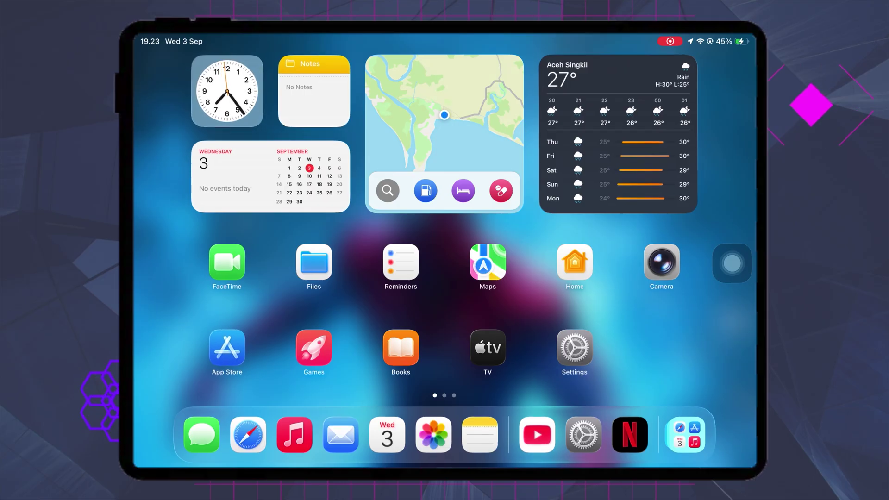
{"action": "left_click", "coordinate": [574, 348]}
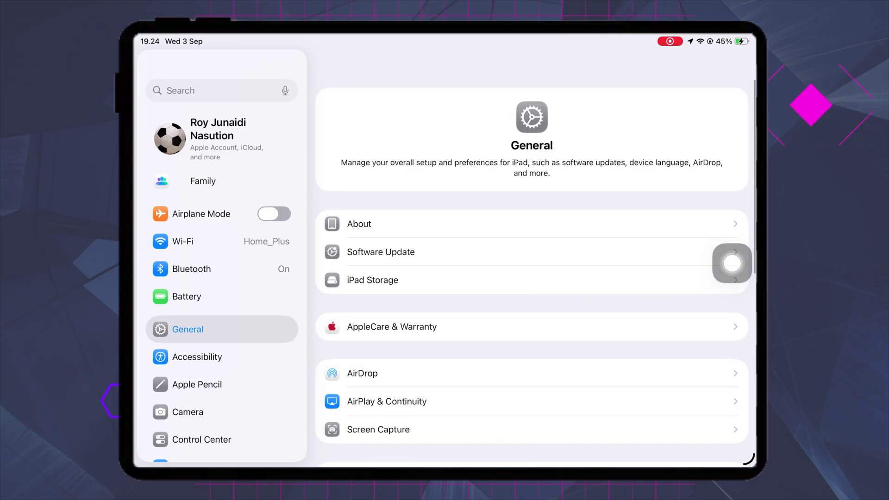
{"action": "scroll", "coordinate": [532, 313], "scroll_direction": "down", "scroll_amount": 5}
{"action": "scroll", "coordinate": [222, 278], "scroll_direction": "down", "scroll_amount": 2}
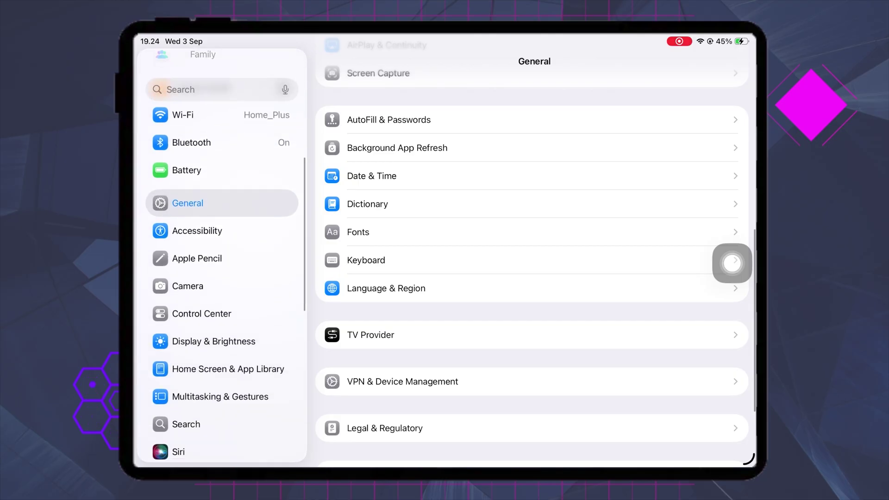
{"action": "scroll", "coordinate": [223, 278], "scroll_direction": "down", "scroll_amount": 5}
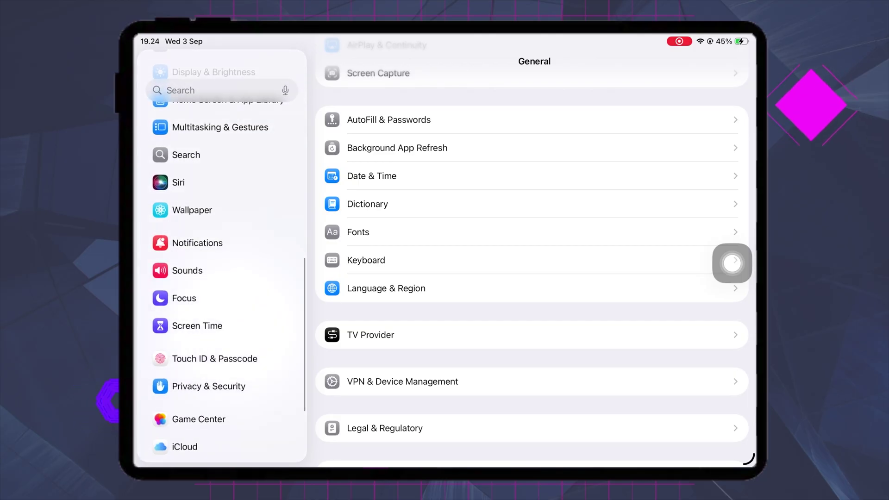
{"action": "left_click", "coordinate": [197, 326]}
{"action": "scroll", "coordinate": [533, 314], "scroll_direction": "down", "scroll_amount": 3}
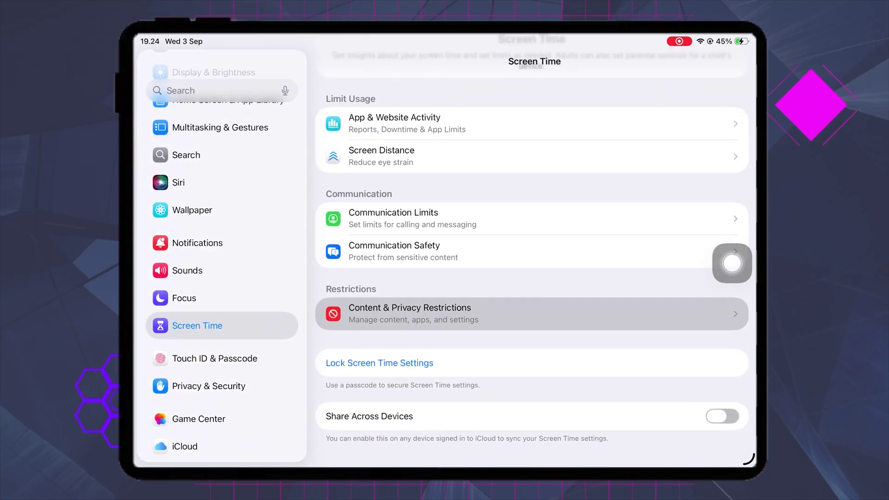
- Switch on Content & Privacy Restrictions and App & Website Activity in Screen Time
{"action": "left_click", "coordinate": [410, 313]}
{"action": "left_click", "coordinate": [723, 101]}
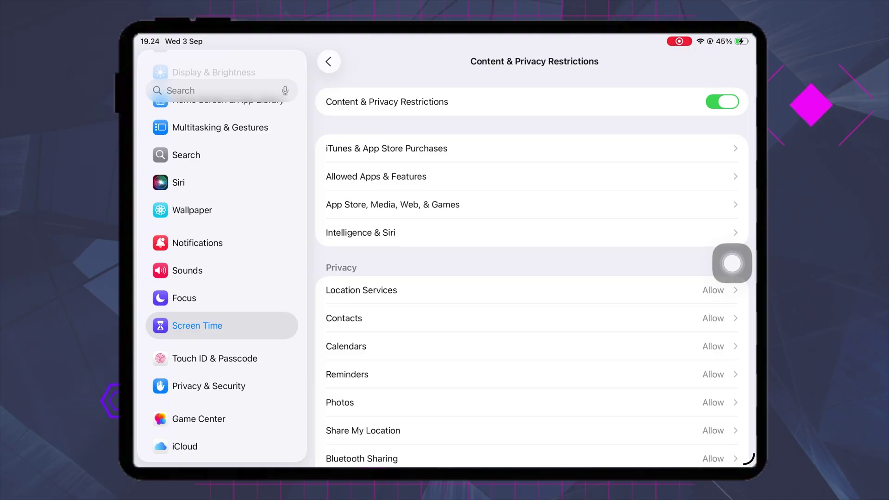
{"action": "left_click", "coordinate": [329, 61]}
{"action": "scroll", "coordinate": [532, 278], "scroll_direction": "up", "scroll_amount": 3}
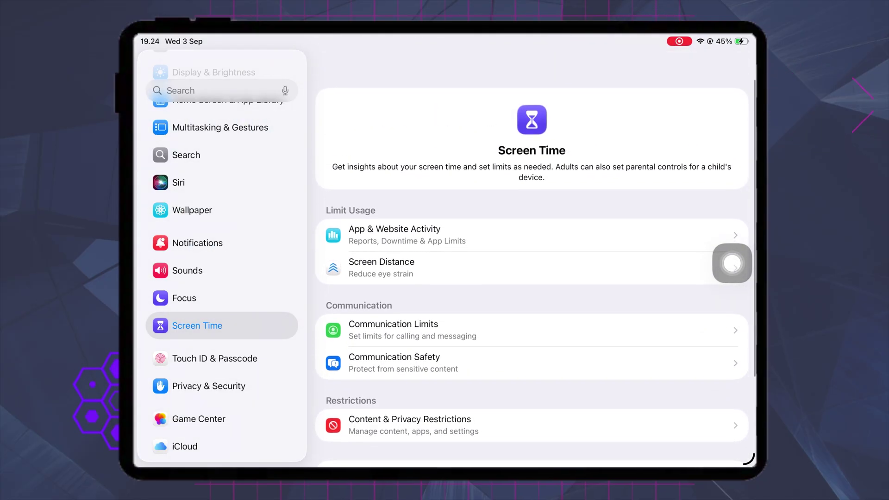
{"action": "left_click", "coordinate": [417, 234]}
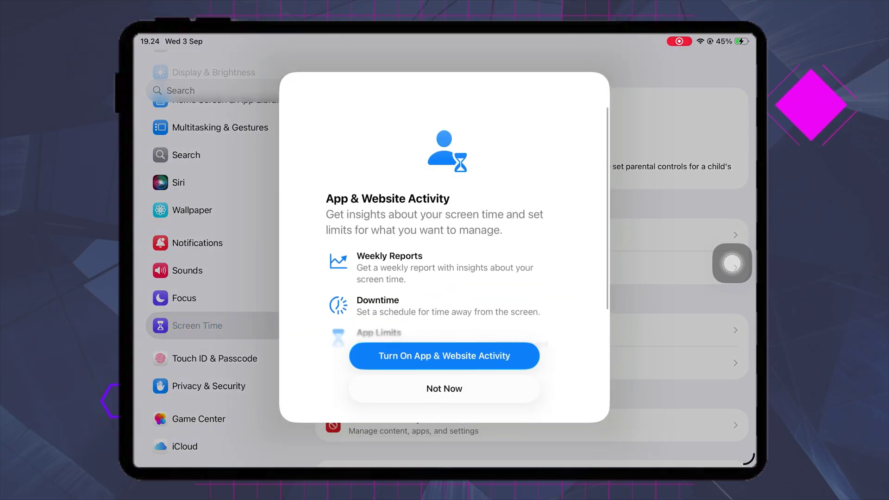
{"action": "left_click", "coordinate": [444, 356]}
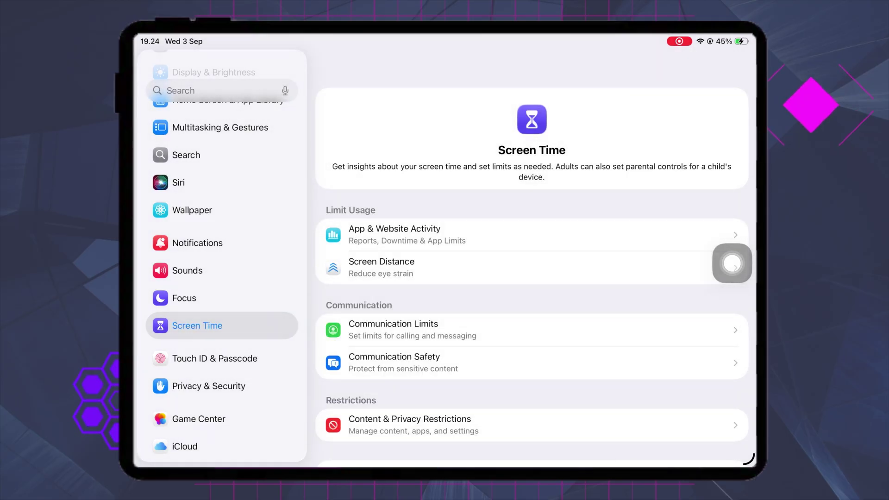
{"action": "scroll", "coordinate": [532, 250], "scroll_direction": "down", "scroll_amount": 5}
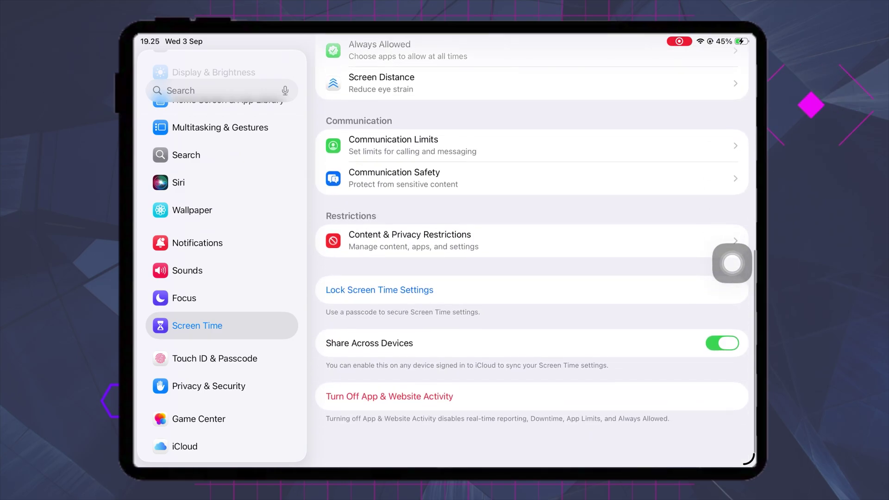
- Lock Screen Time settings with a new passcode, skipping the recovery Apple Account
{"action": "left_click", "coordinate": [416, 306]}
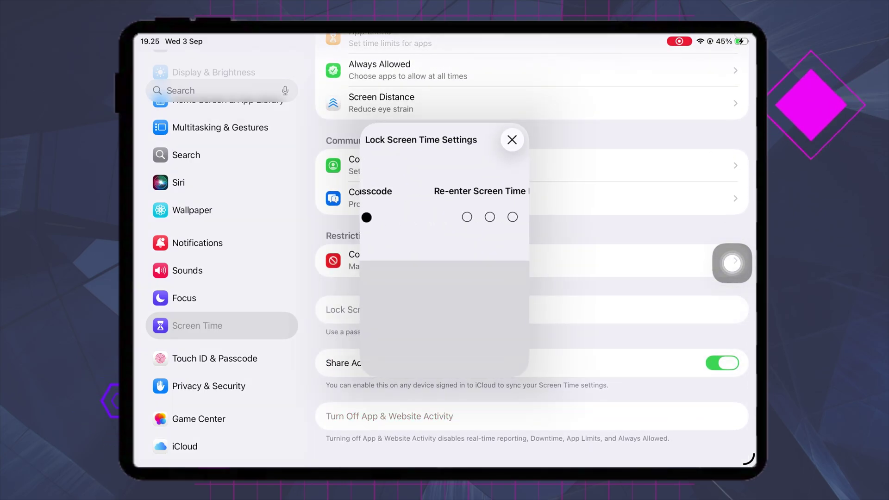
{"action": "type", "text": "1"}
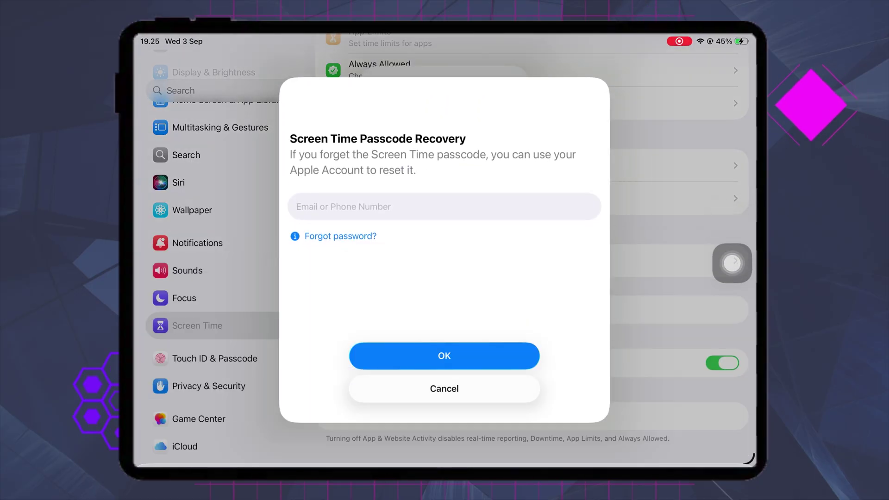
{"action": "left_click", "coordinate": [445, 387]}
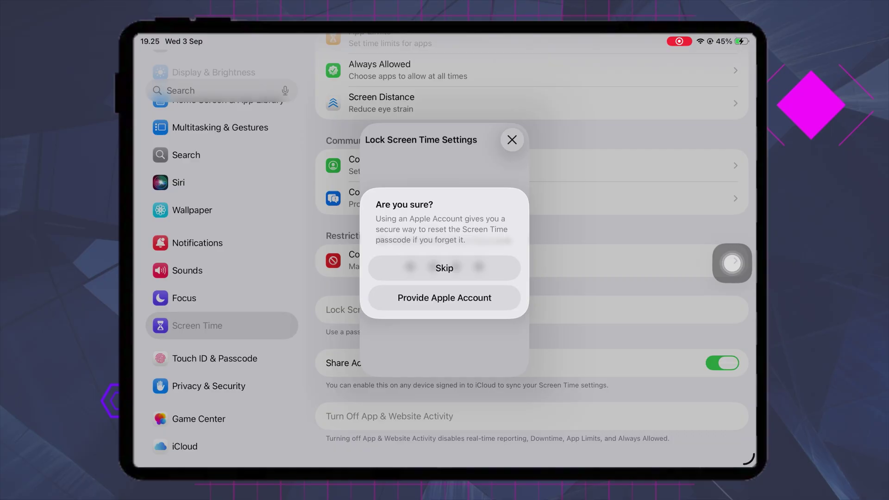
{"action": "left_click", "coordinate": [445, 268]}
{"action": "type", "text": "1111"}
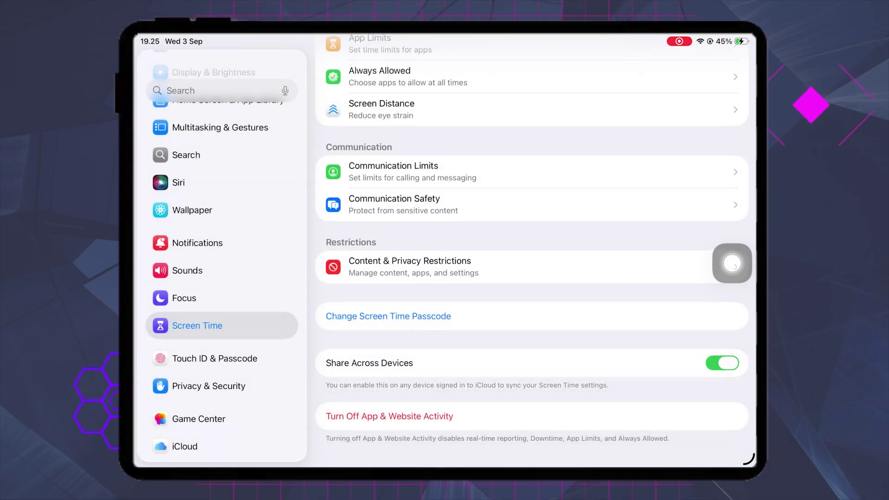
{"action": "left_click", "coordinate": [388, 317]}
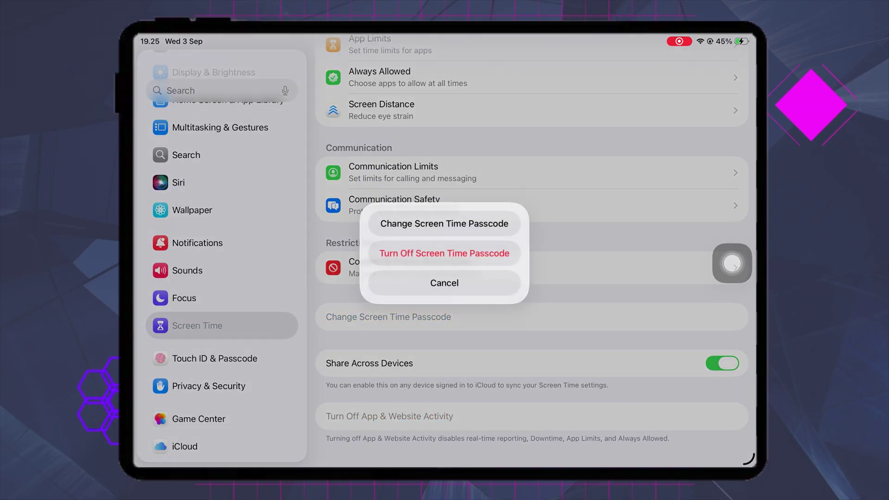
- Highlight the Bypass Screen Time Passcode section, pick the Windows download, and start Remove Screen Time Passcode
{"action": "left_click", "coordinate": [441, 223]}
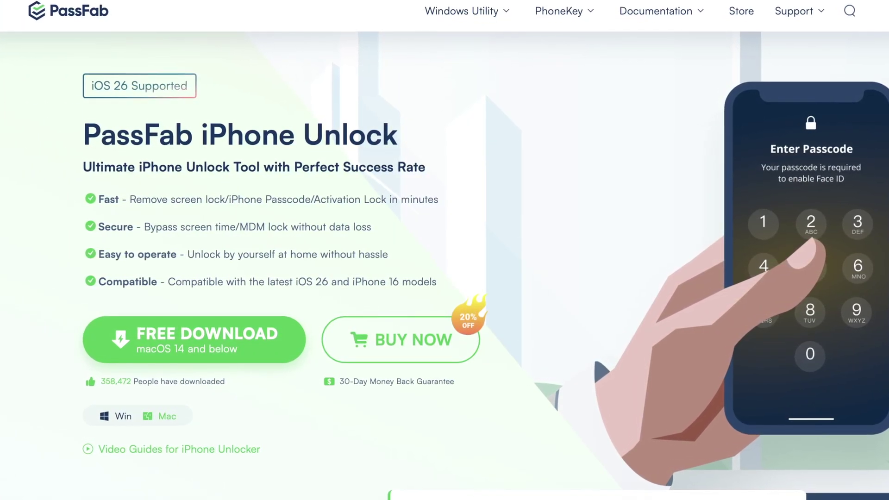
{"action": "scroll", "coordinate": [445, 251], "scroll_direction": "down", "scroll_amount": 10}
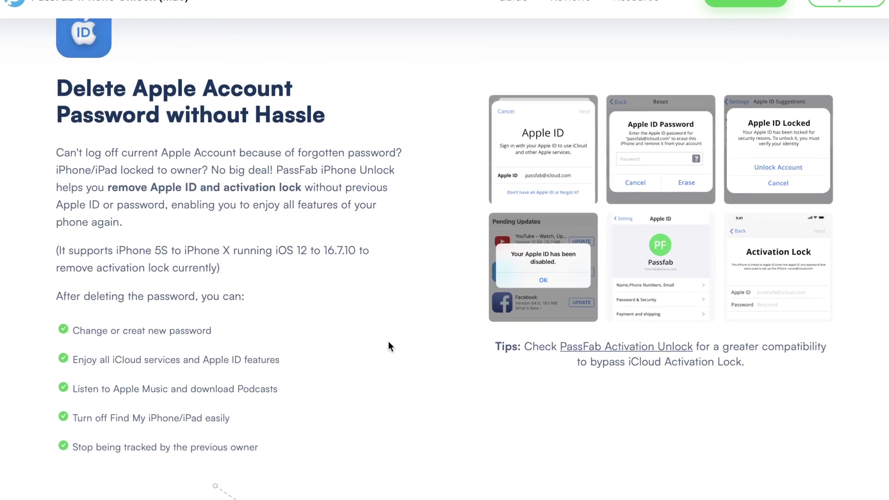
{"action": "scroll", "coordinate": [193, 169], "scroll_direction": "up", "scroll_amount": 1}
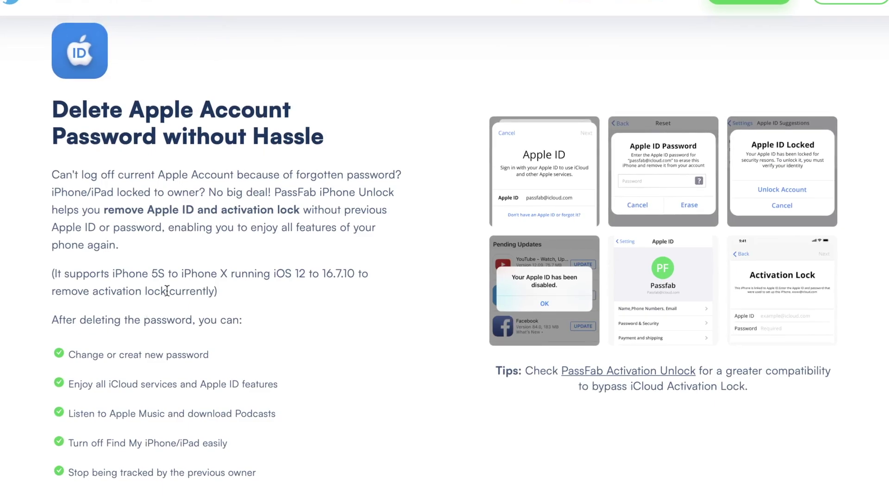
{"action": "scroll", "coordinate": [347, 356], "scroll_direction": "down", "scroll_amount": 5}
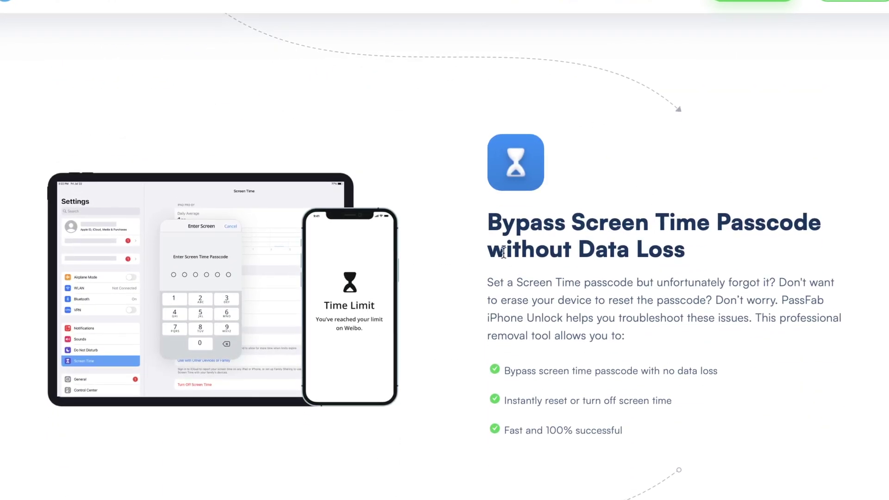
{"action": "left_click_drag", "start_coordinate": [480, 224], "coordinate": [690, 250]}
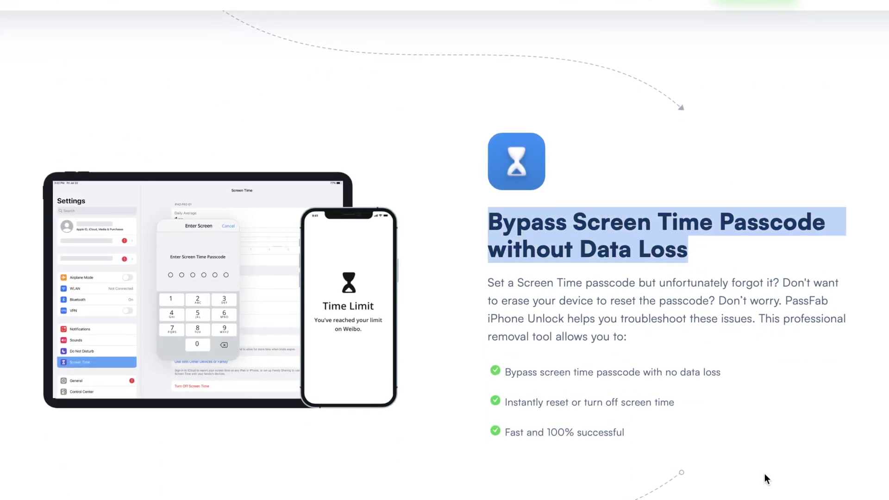
{"action": "left_click_drag", "start_coordinate": [487, 282], "coordinate": [652, 334]}
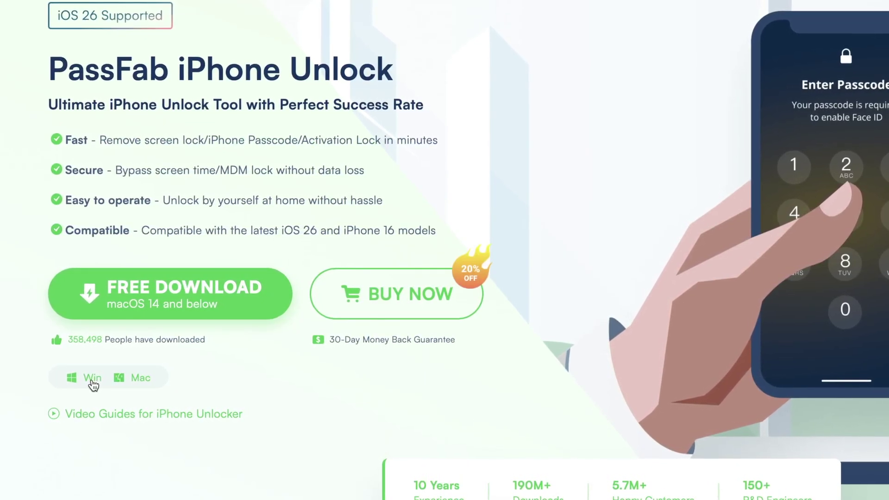
{"action": "left_click", "coordinate": [92, 385]}
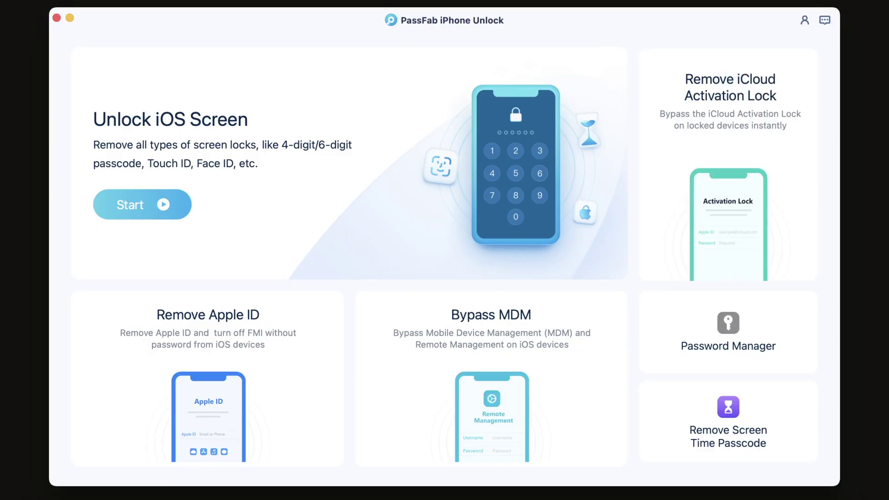
{"action": "left_click", "coordinate": [729, 412]}
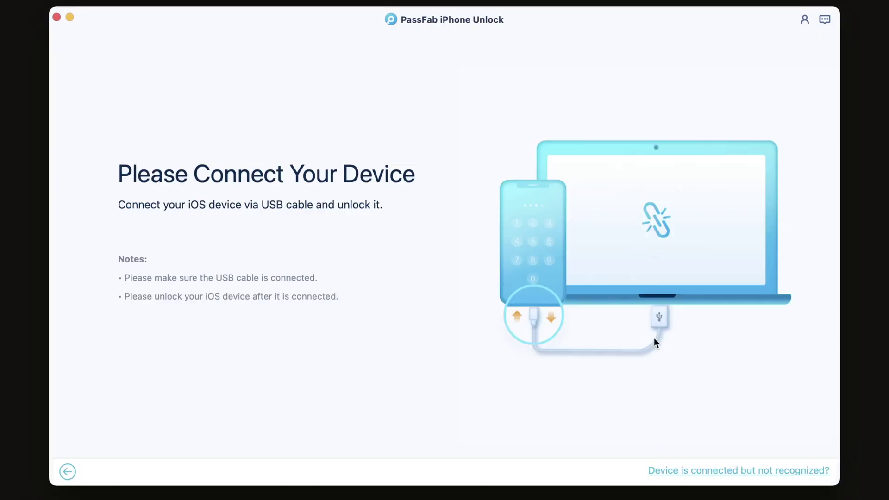